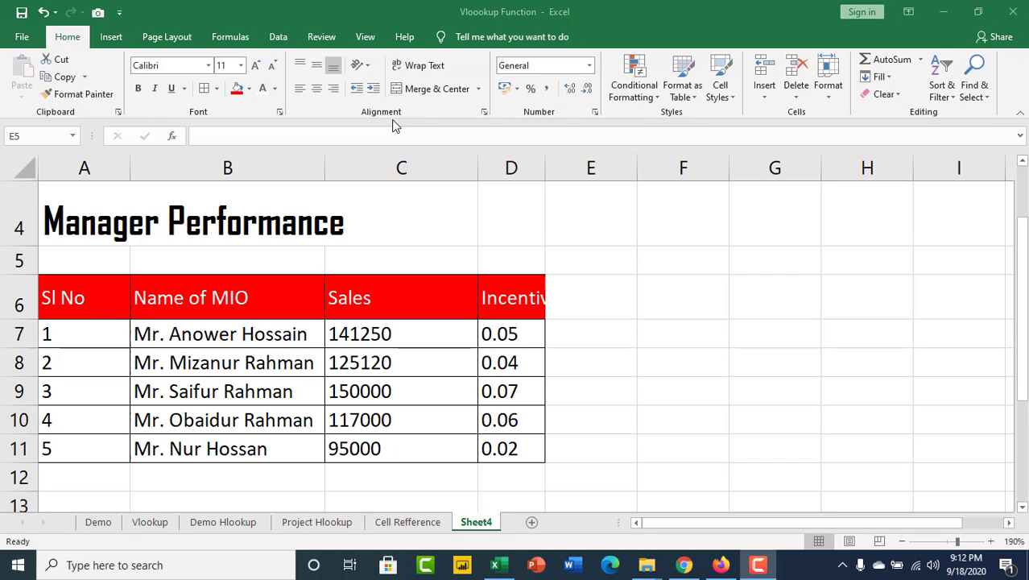
- Widen columns B and C of the table slightly
left_click(599, 288)
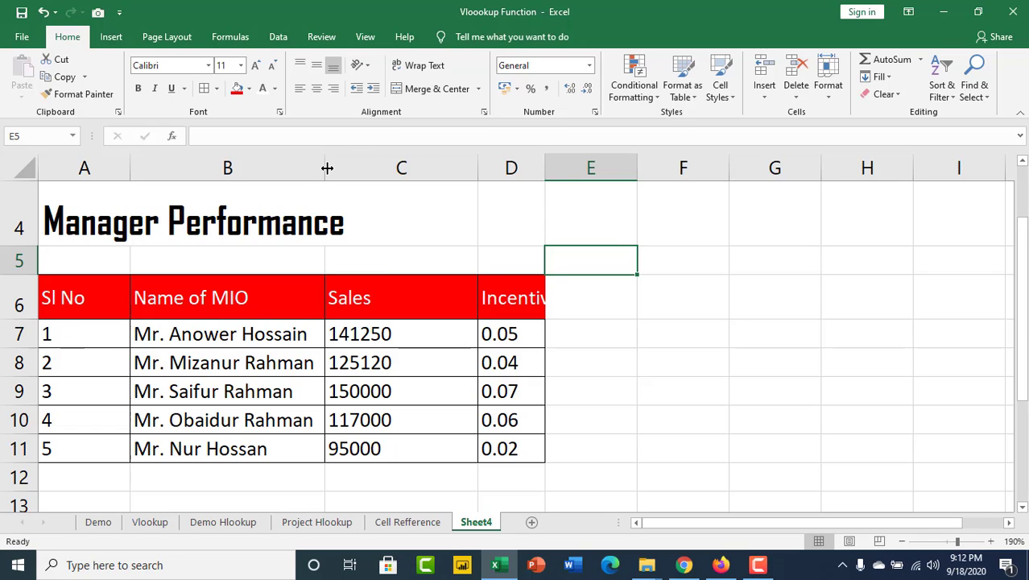
left_click_drag(327, 167, 357, 167)
left_click_drag(510, 166, 531, 159)
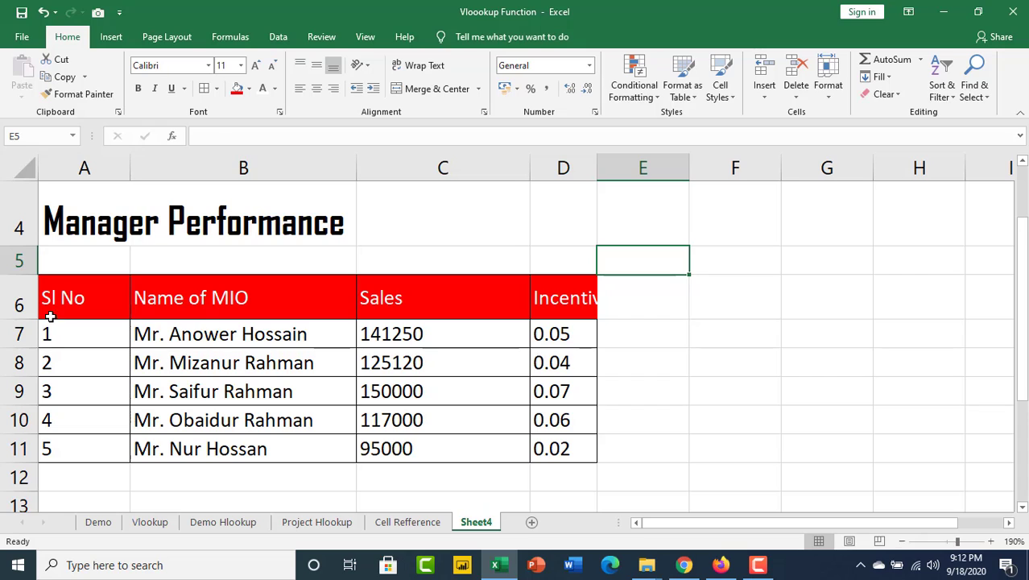
- Center the contents of the table range A6:D11 horizontally, trying right alignment before settling on center
left_click_drag(57, 302, 548, 459)
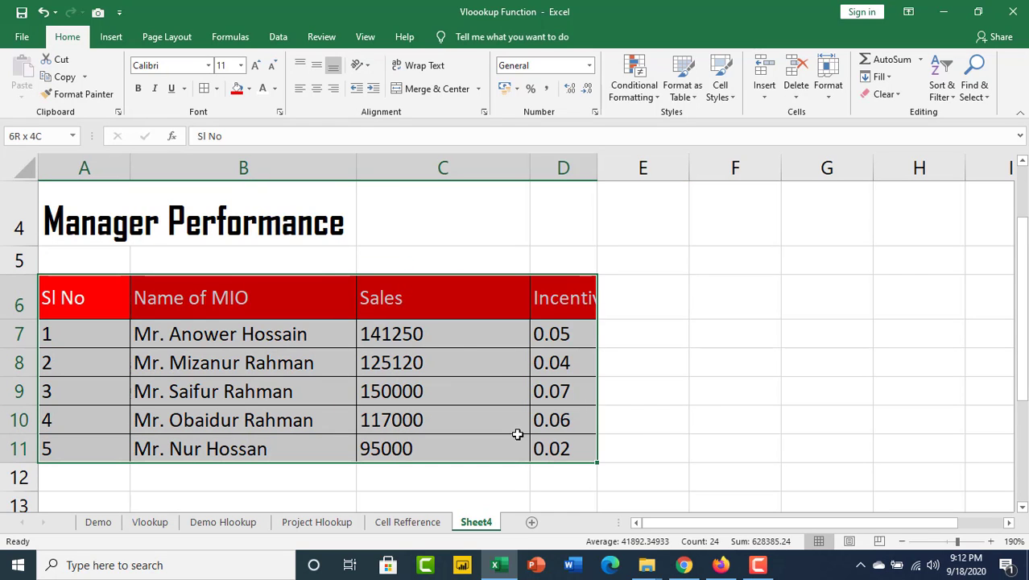
left_click(318, 90)
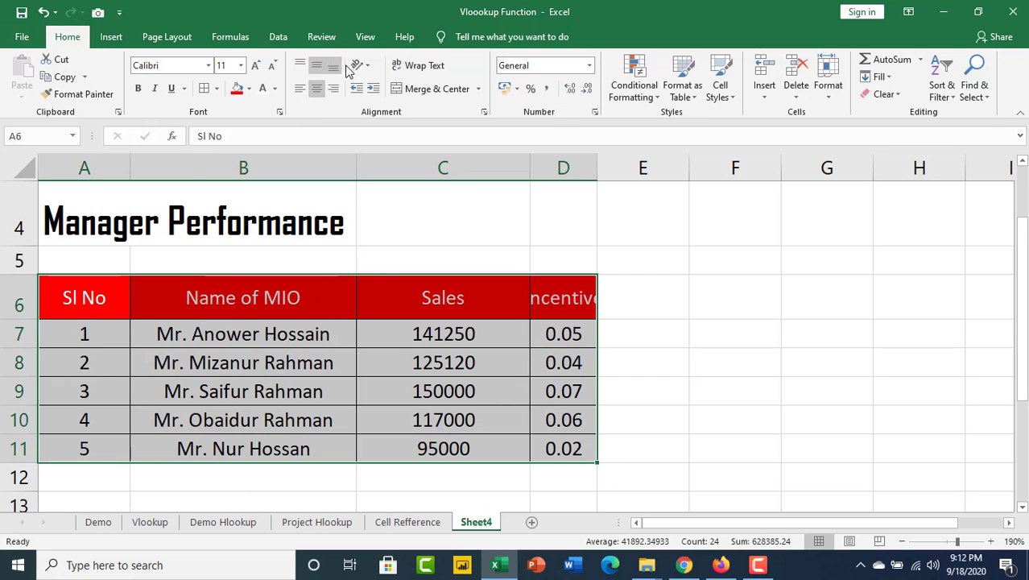
left_click(335, 89)
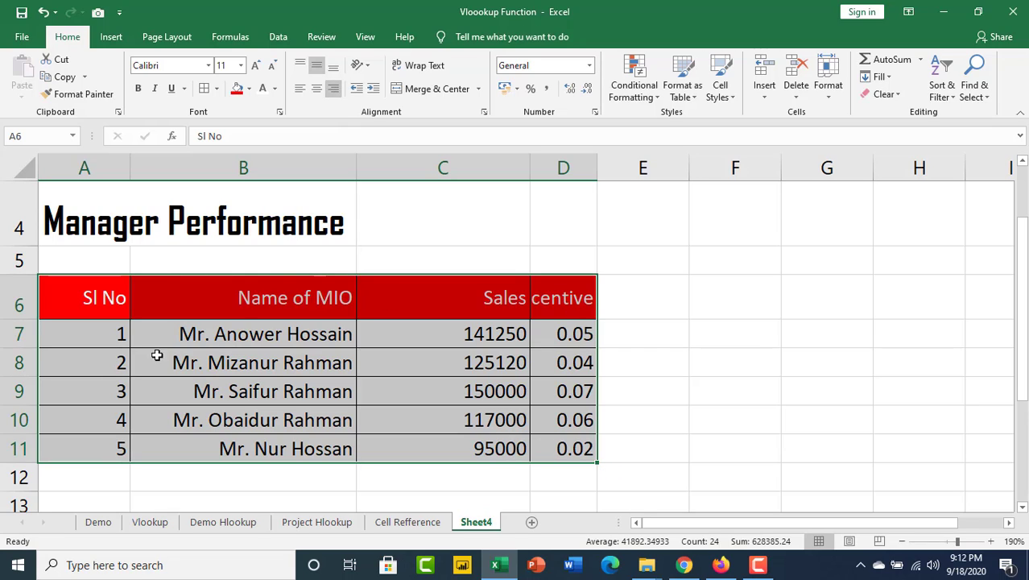
left_click(316, 89)
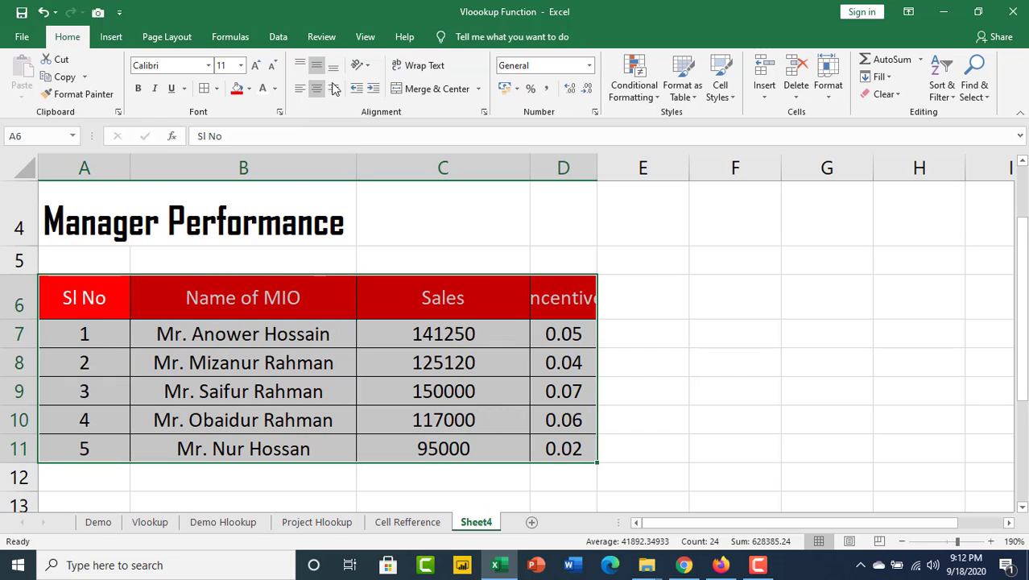
- Try bottom and top vertical alignment on the table range A6:D11, returning it to middle alignment
left_click(316, 67)
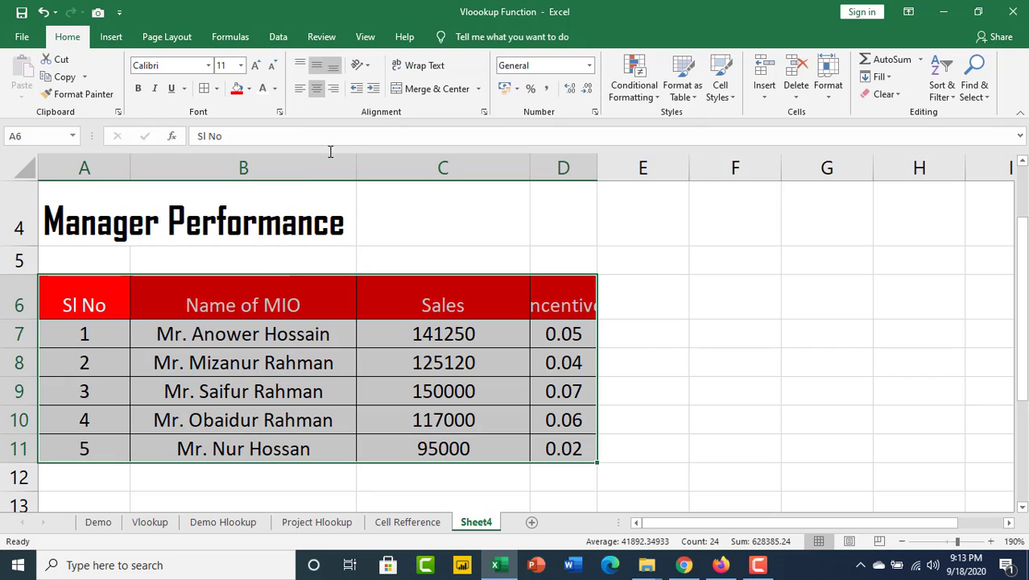
left_click(317, 68)
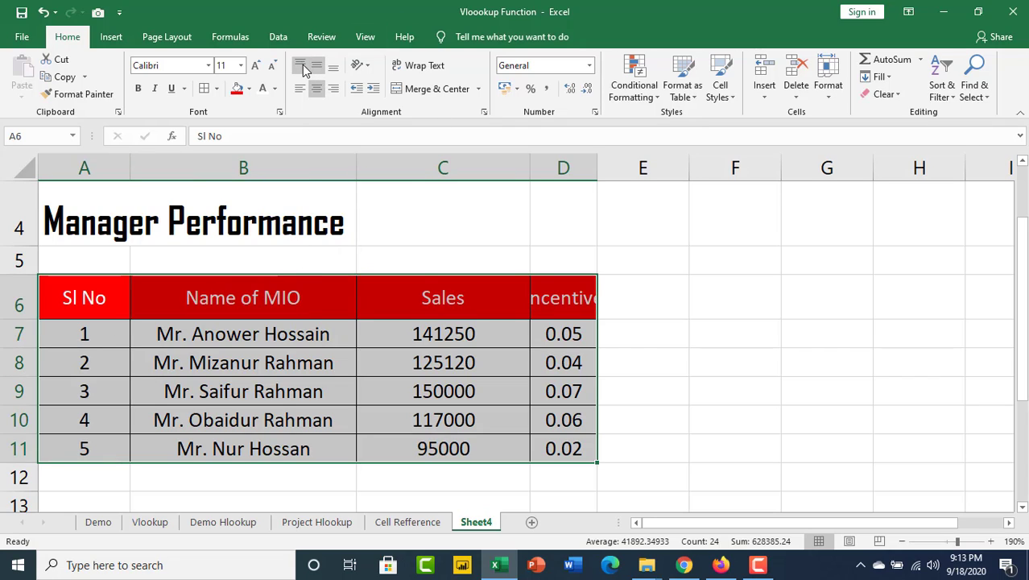
left_click(303, 70)
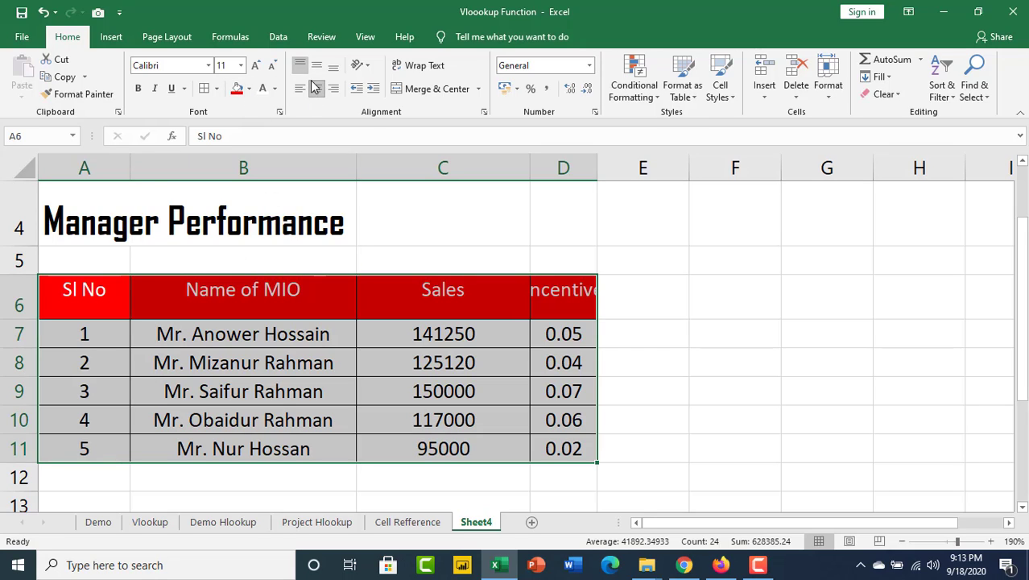
left_click(317, 67)
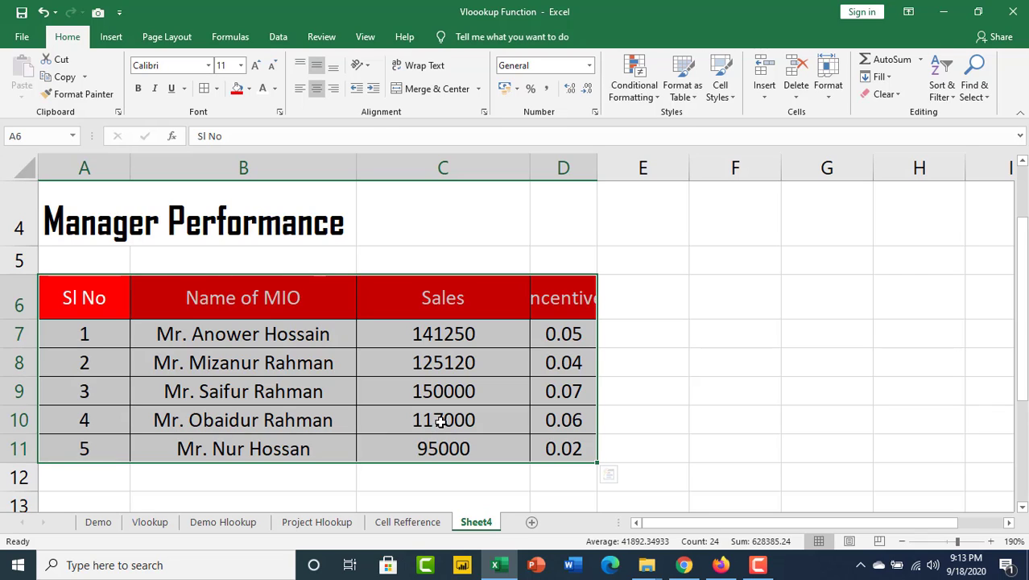
- Try middle, top and centered alignment on the Manager Performance title in A4, ending with top and left alignment
left_click(75, 211)
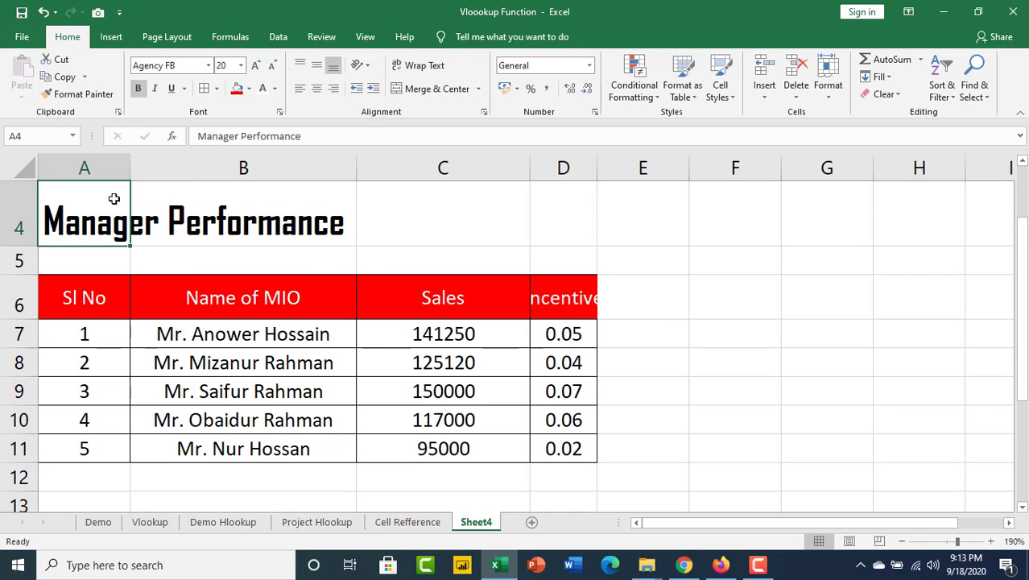
left_click(315, 70)
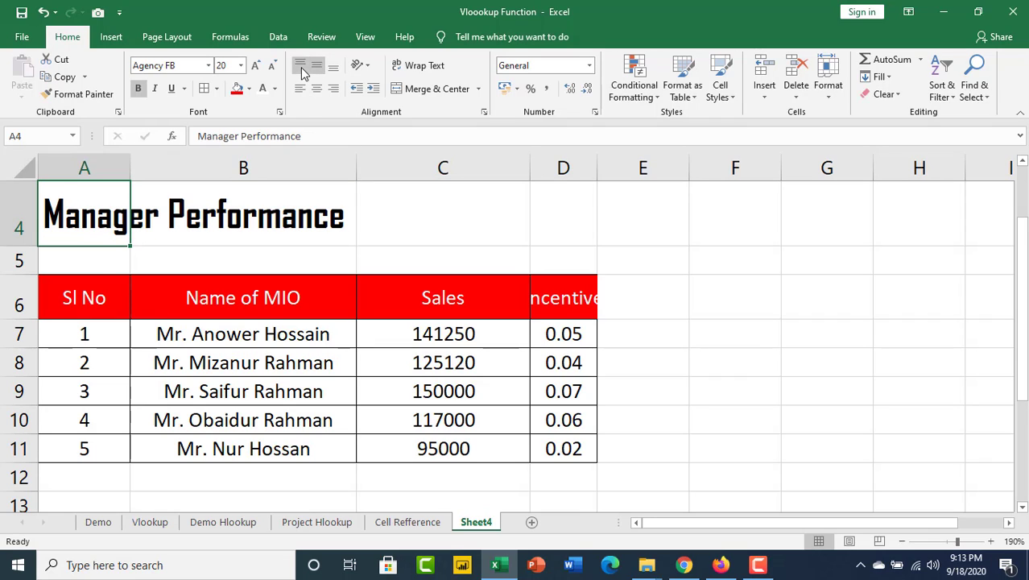
left_click(299, 64)
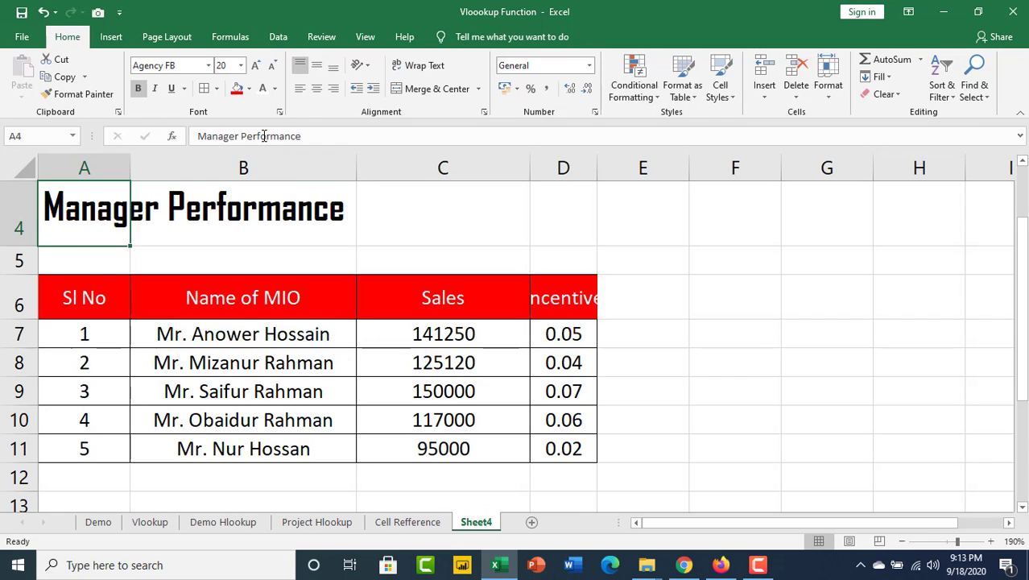
left_click(317, 89)
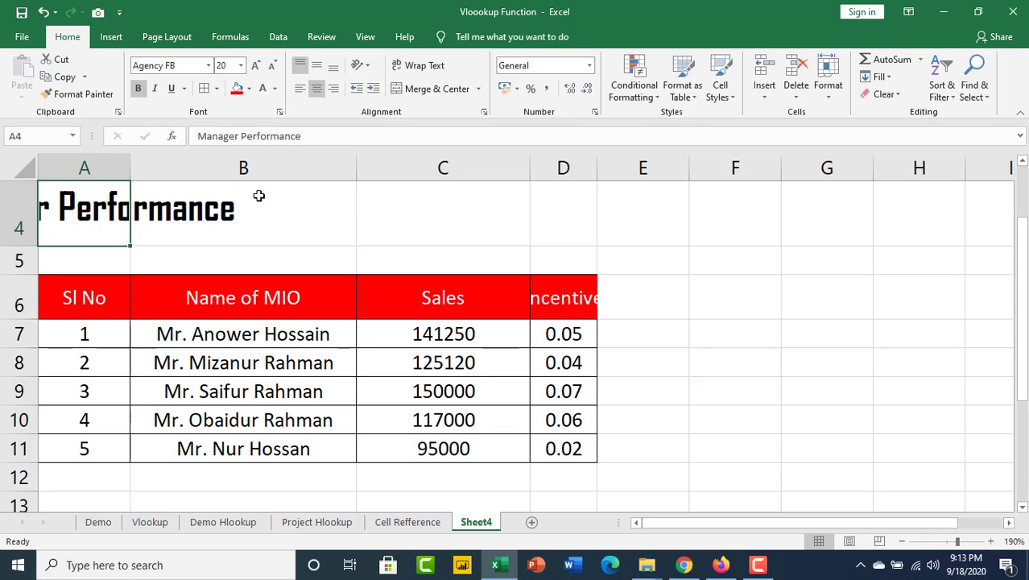
left_click(300, 89)
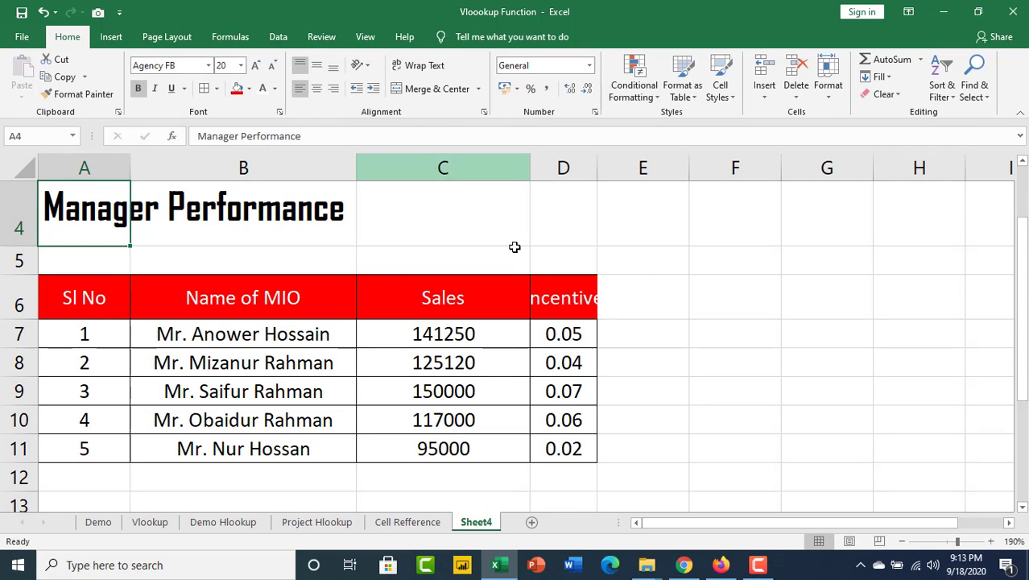
- Try wrapping the text of the Incentive header in D6 and turn the wrapping off again
left_click(561, 298)
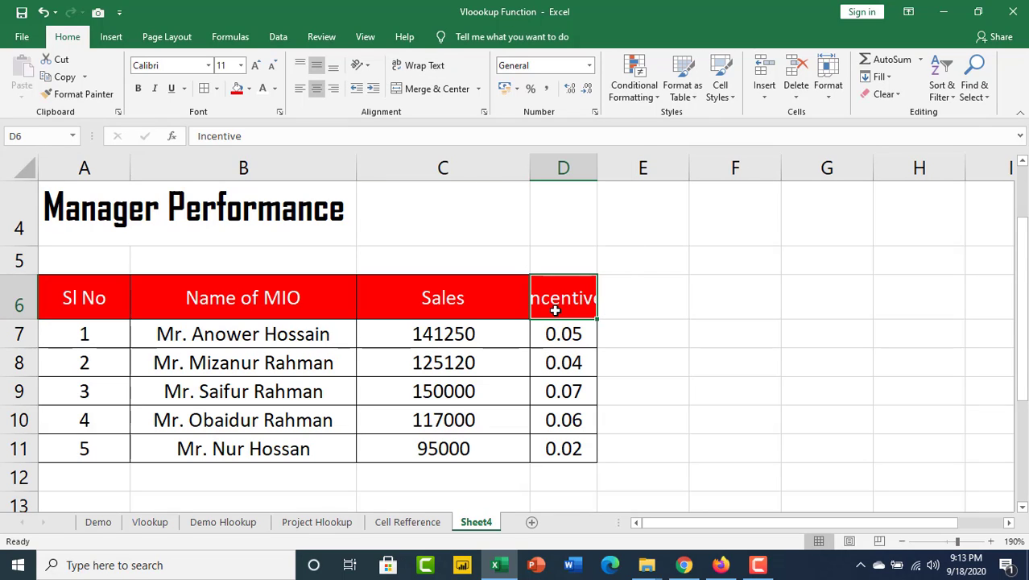
left_click(419, 66)
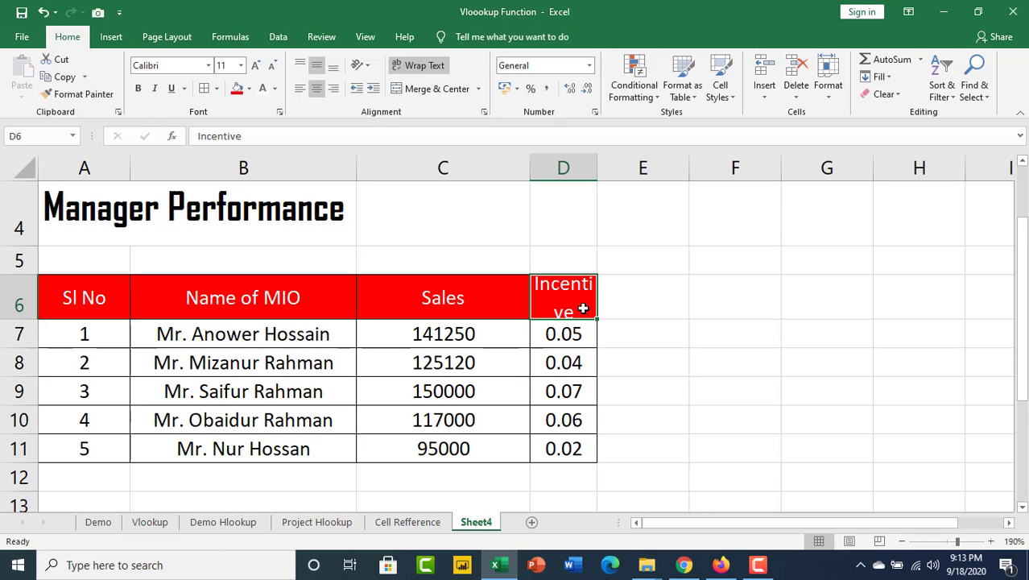
left_click(417, 65)
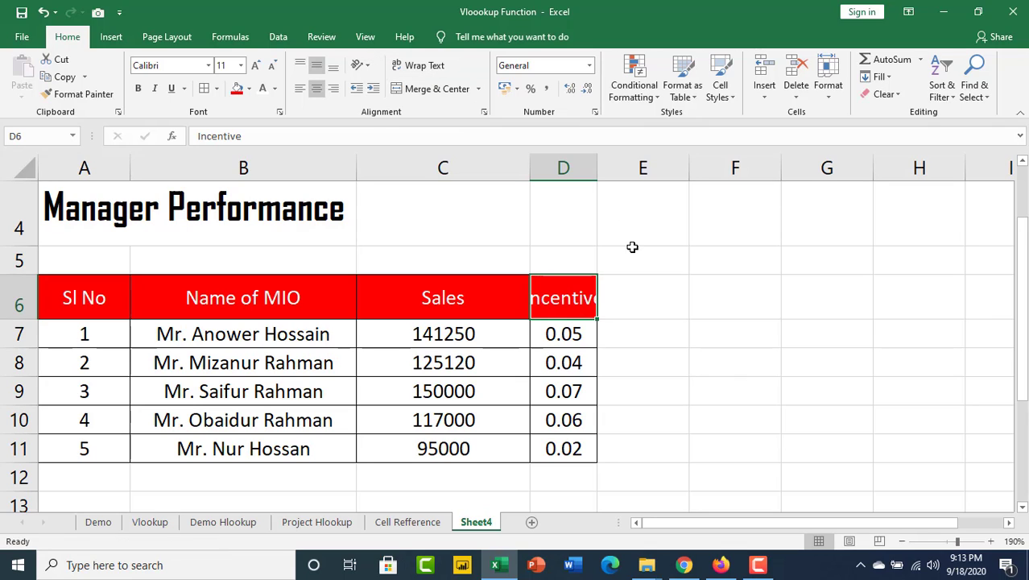
- Try widening column D by hand to fit the Incentive header and shrink the column back
left_click_drag(597, 168, 639, 169)
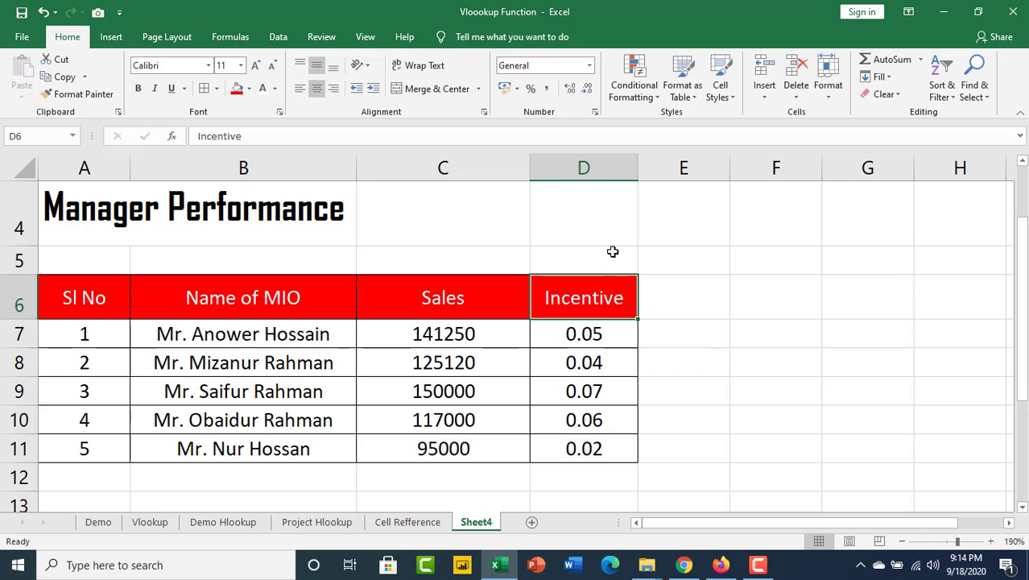
left_click(424, 65)
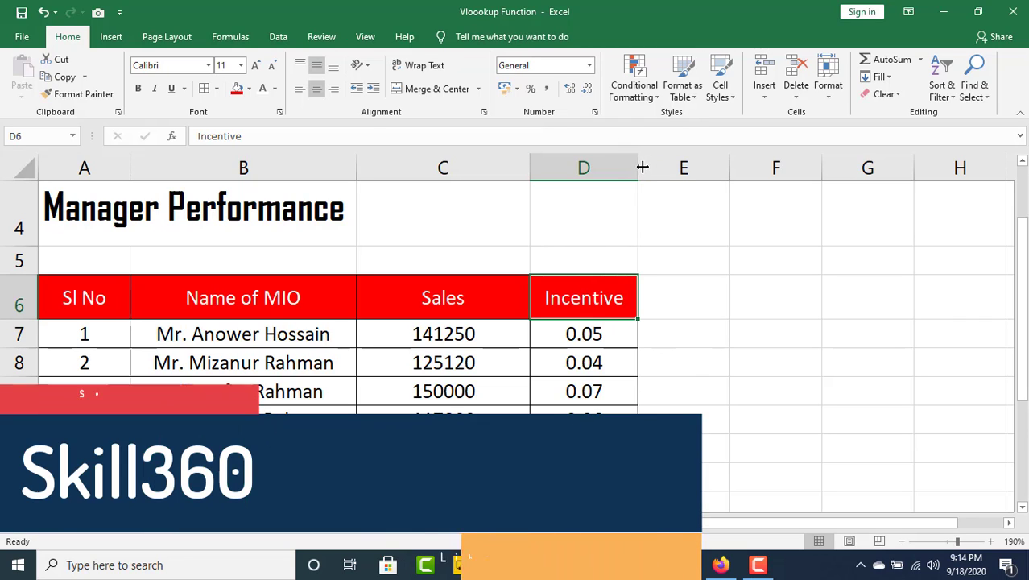
left_click_drag(643, 165, 597, 189)
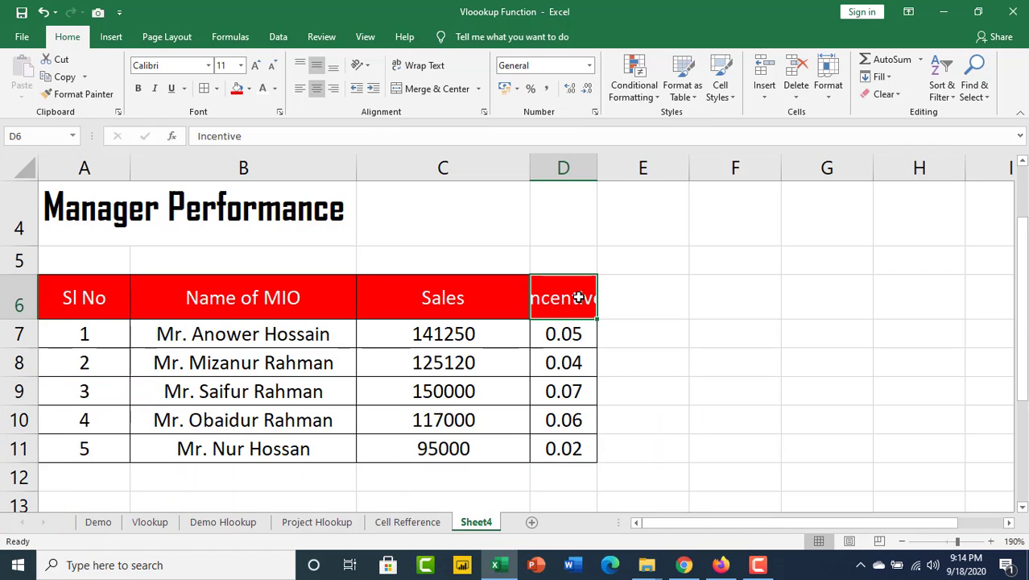
- AutoFit the widths of columns D, C, B and A to their contents
double_click(598, 166)
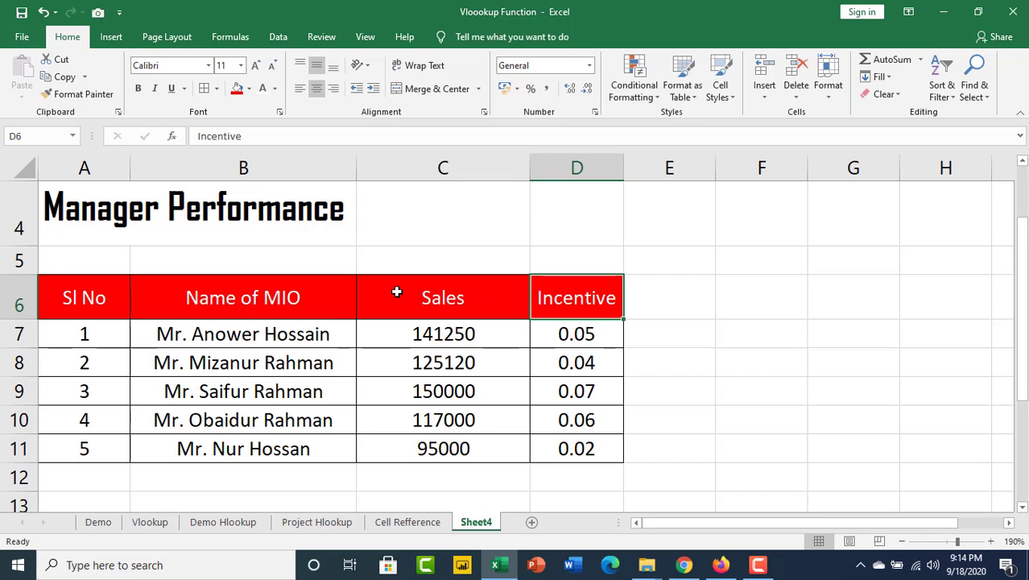
double_click(528, 167)
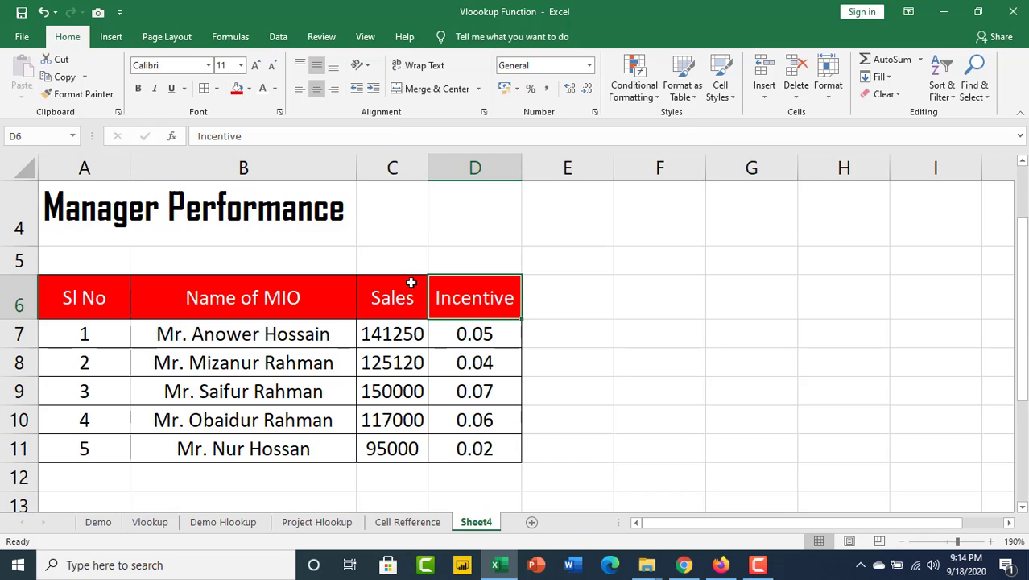
left_click(357, 167)
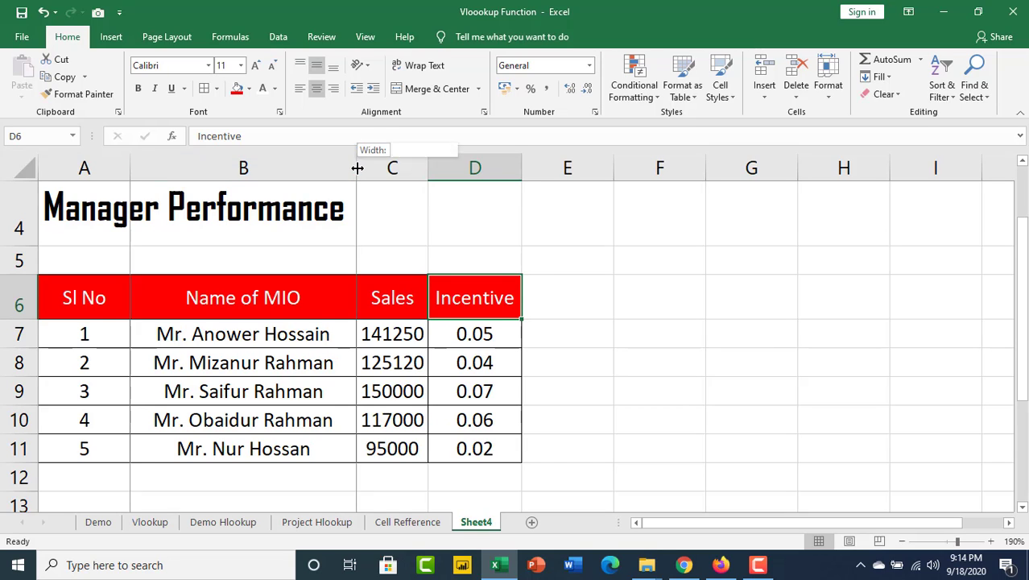
double_click(357, 167)
double_click(128, 171)
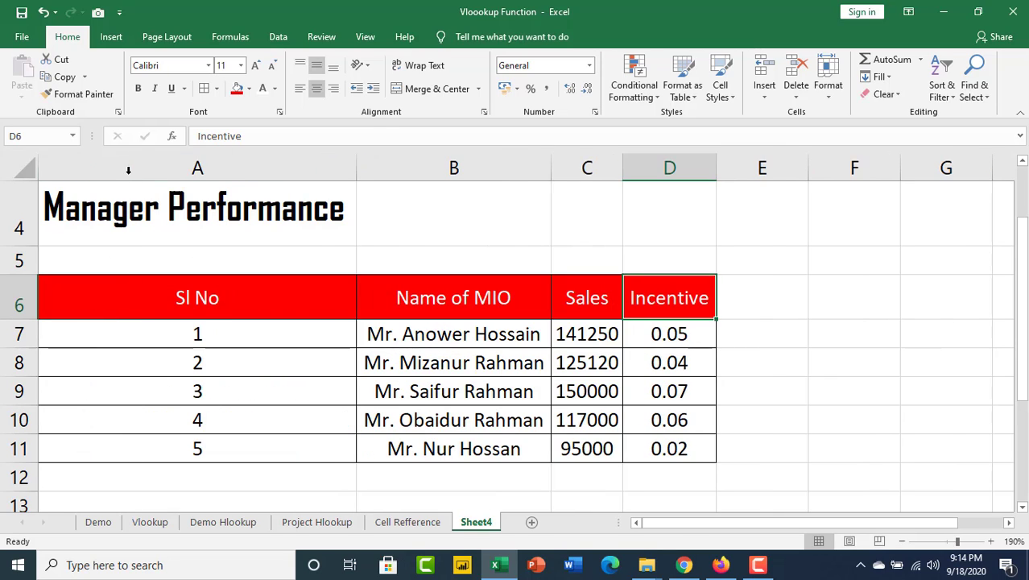
- Narrow column A by hand to less than half its width, letting the A4 title overflow into column B
left_click(356, 166)
left_click(148, 217)
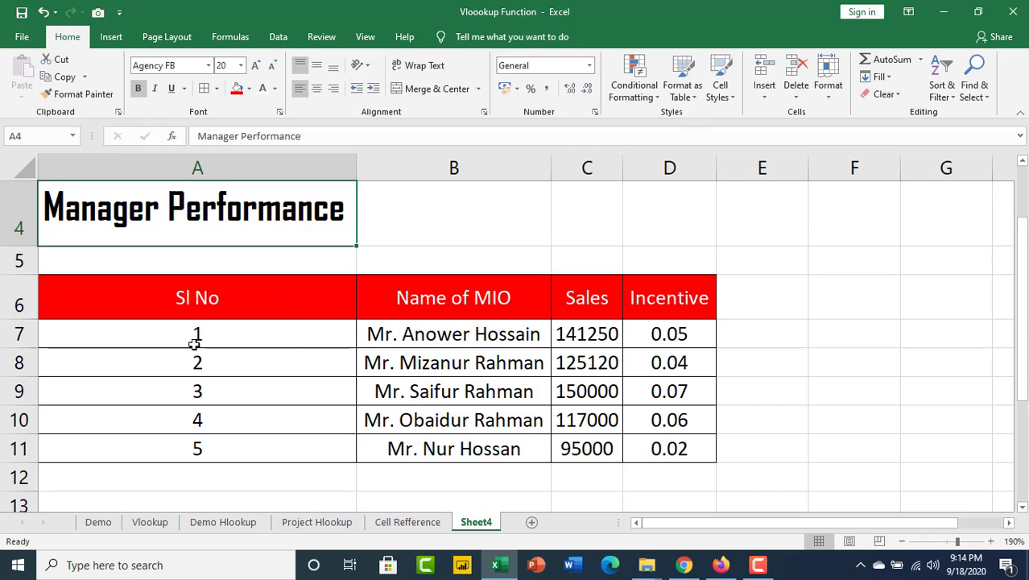
left_click_drag(353, 163, 175, 172)
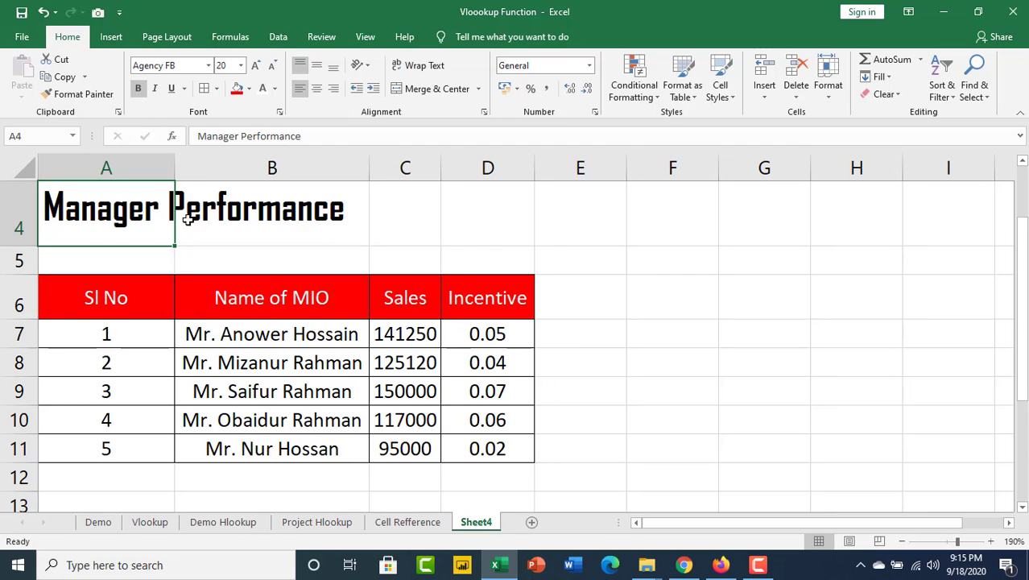
- Merge and center the Manager Performance title across A4:D4 and set its vertical alignment to middle
left_click_drag(97, 208, 500, 225)
left_click(555, 218)
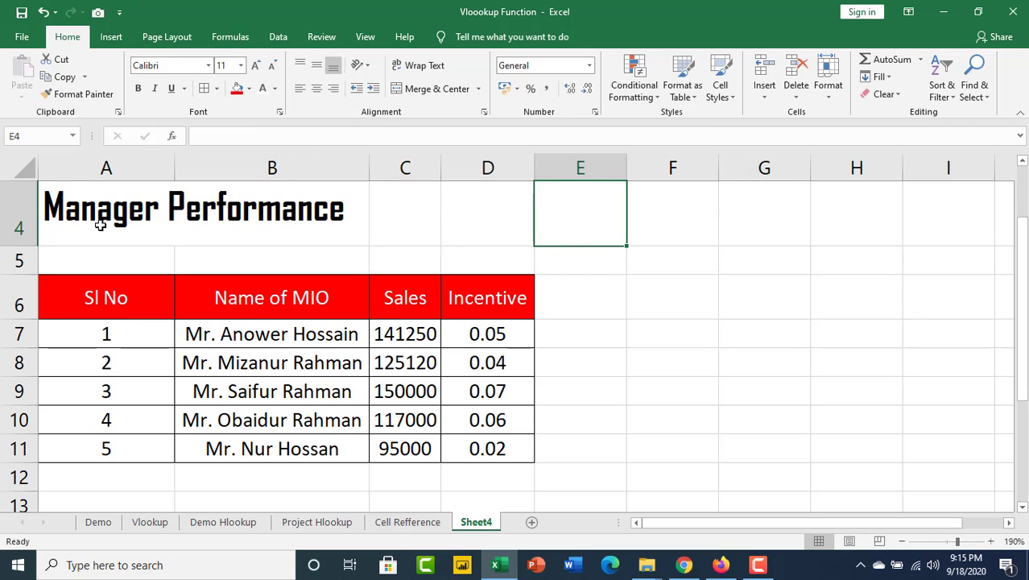
left_click_drag(97, 223, 512, 245)
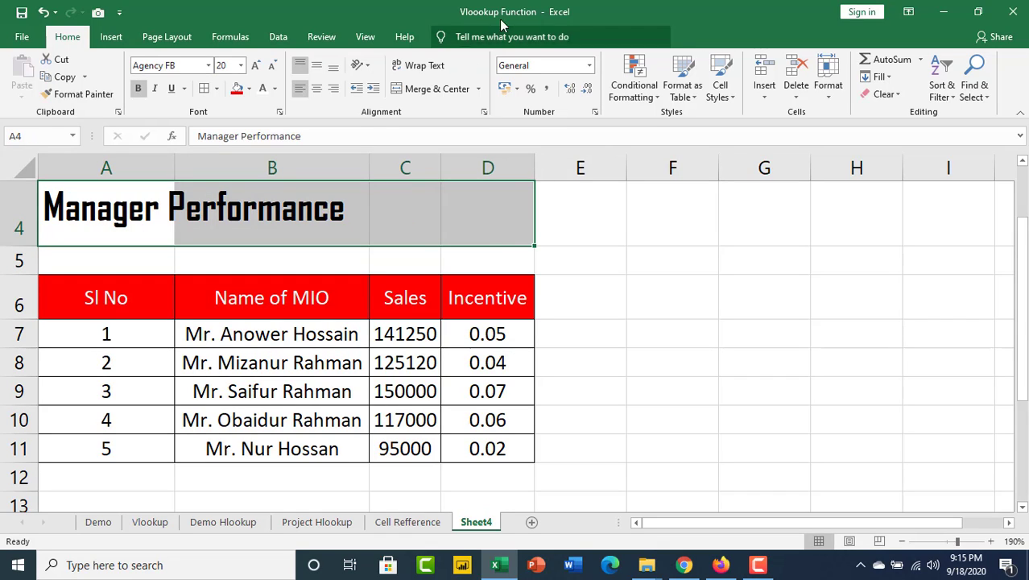
left_click(439, 92)
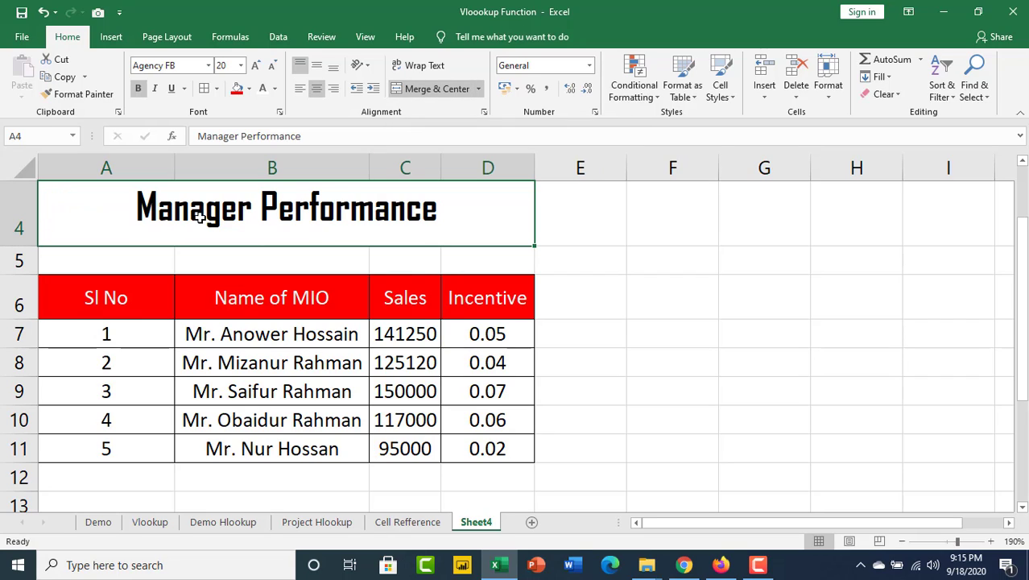
left_click(316, 67)
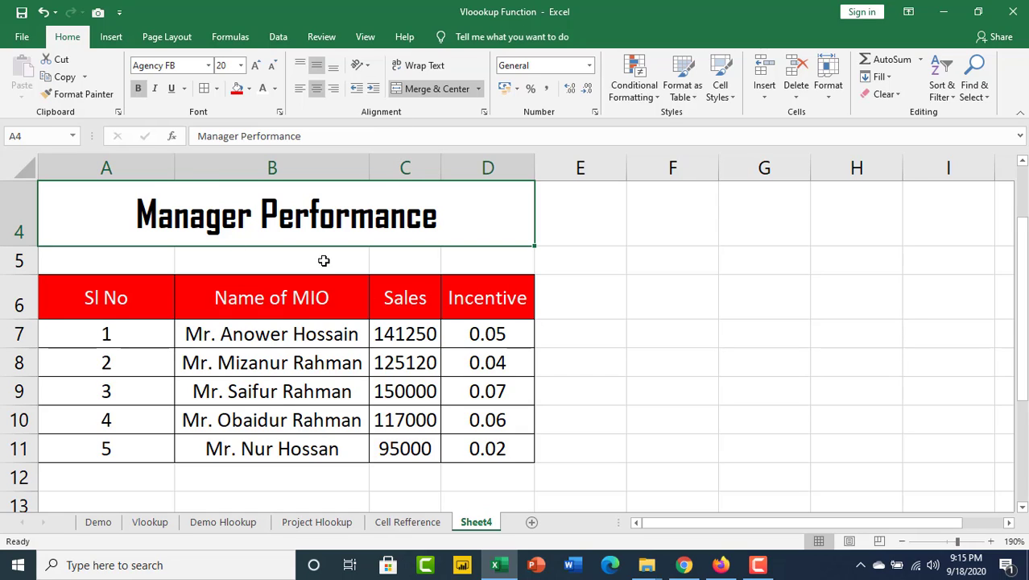
- Rotate the header text in A6:C6 with Angle Counterclockwise and widen column B slightly
left_click_drag(103, 295, 395, 299)
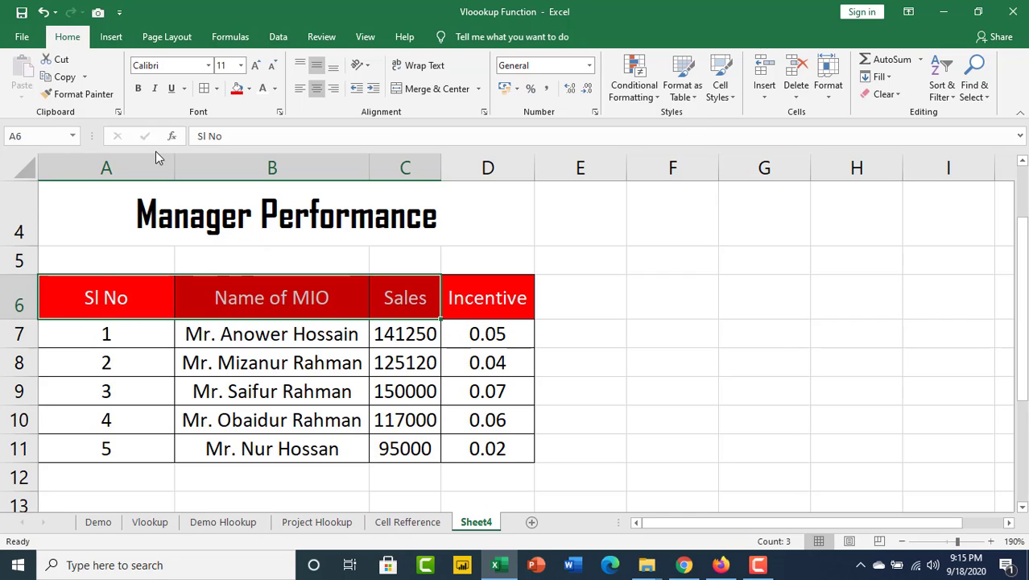
left_click(368, 69)
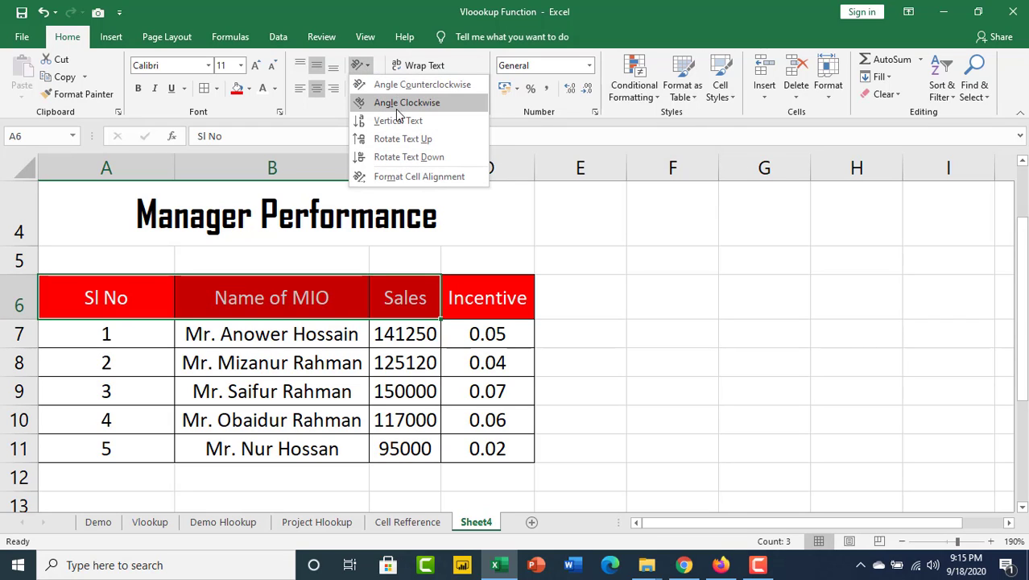
left_click(404, 87)
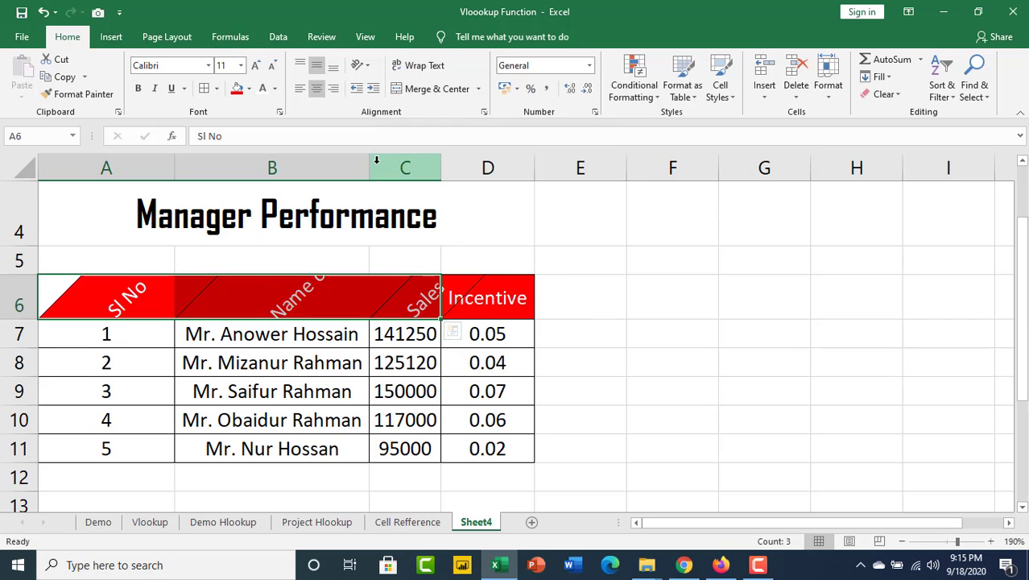
left_click_drag(369, 163, 407, 165)
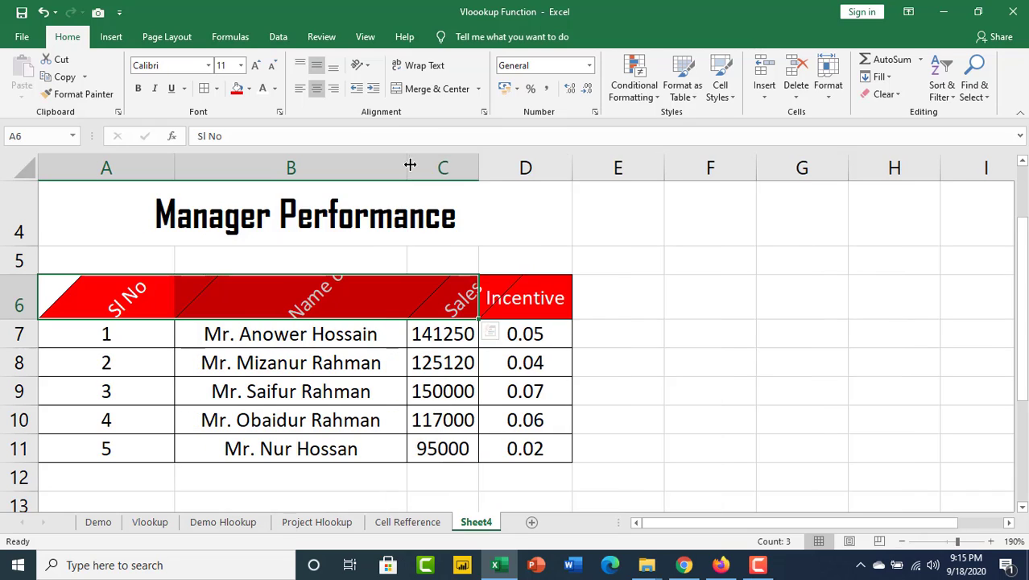
- Widen columns C and D by hand to roughly one and two-thirds of their widths
left_click_drag(476, 171, 524, 165)
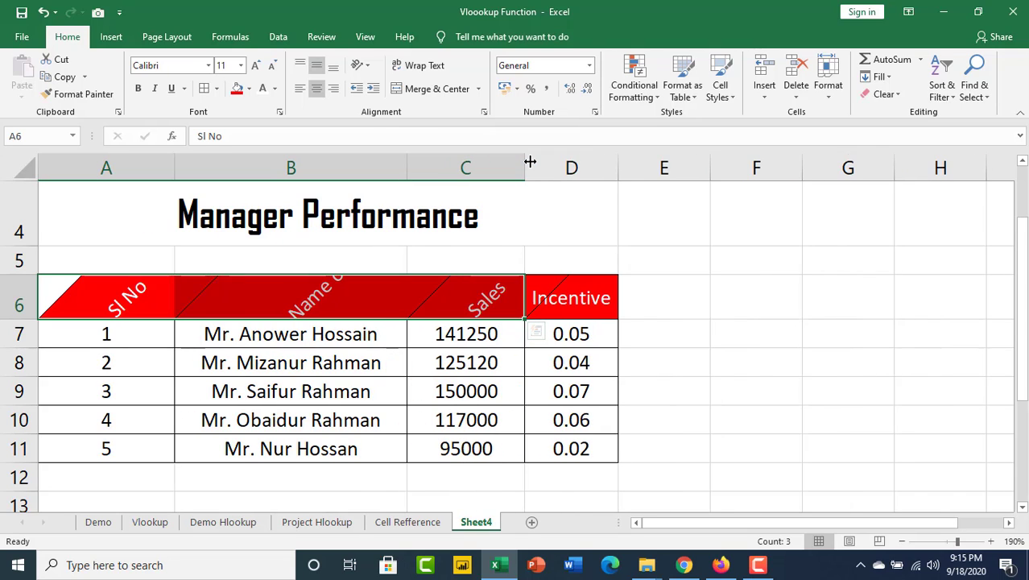
left_click_drag(617, 165, 685, 165)
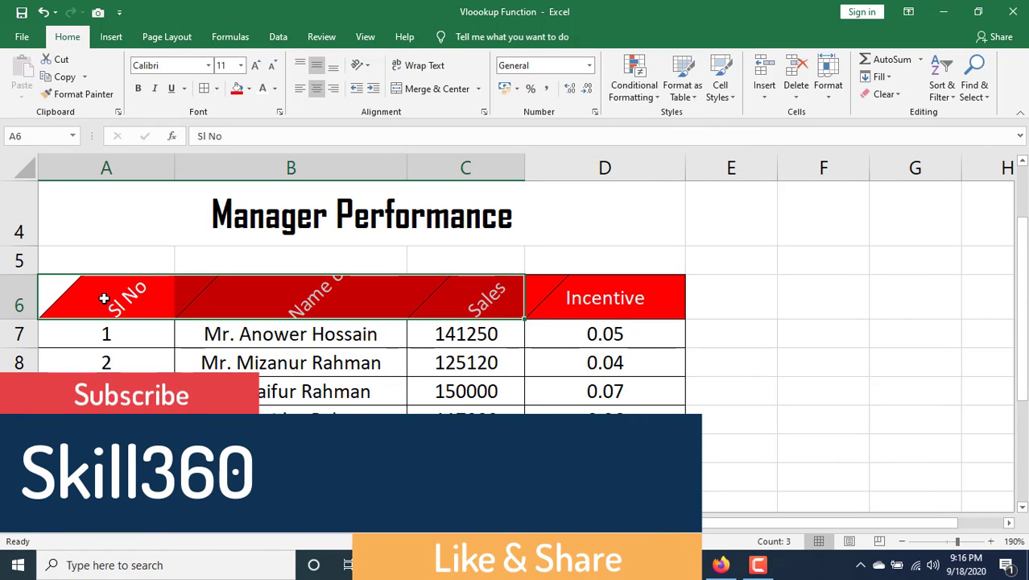
- Apply Rotate Text Up to the header cells A6:D6 and make row 6 about two and a half times taller
left_click_drag(89, 292, 601, 313)
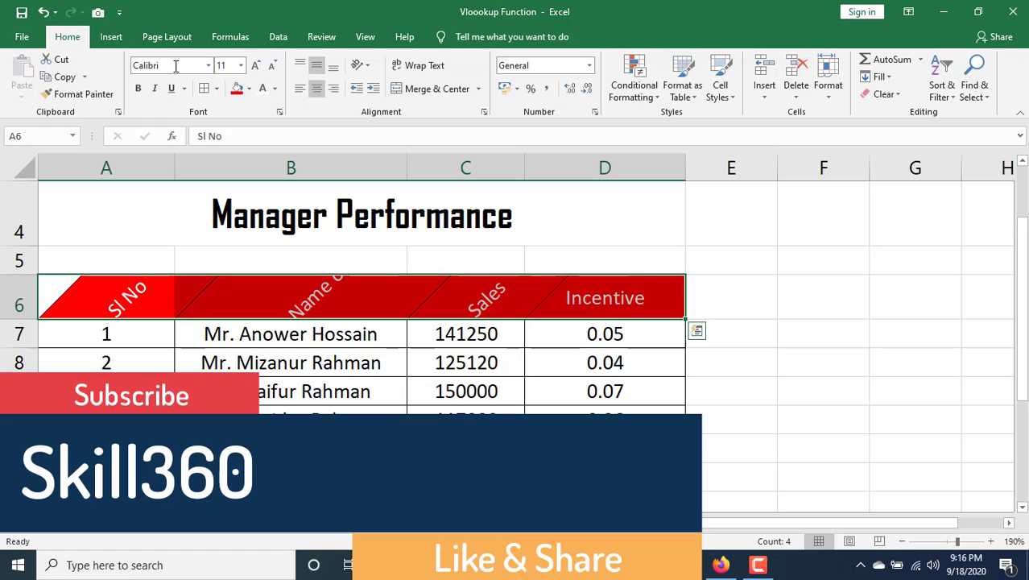
left_click(368, 67)
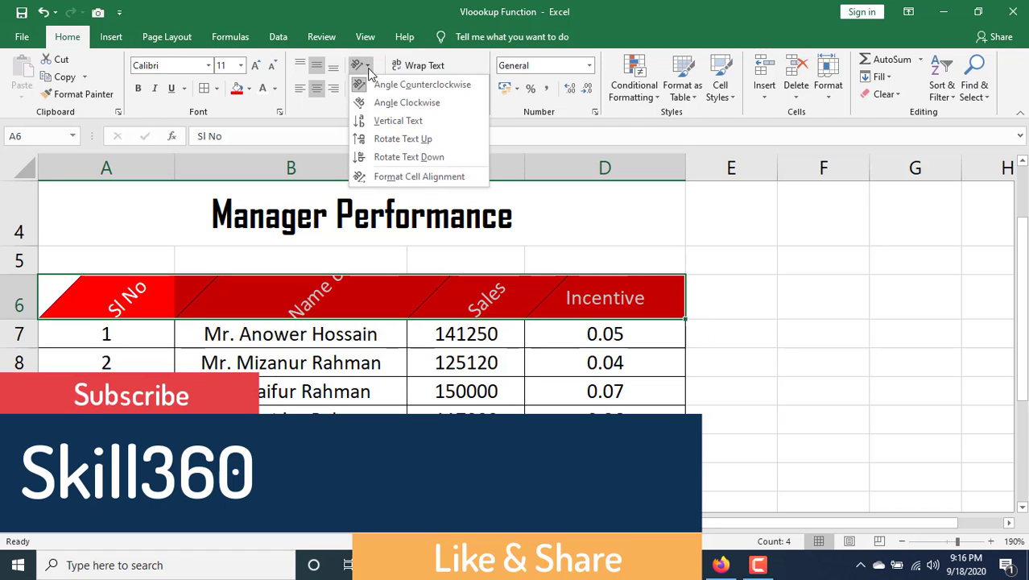
left_click(383, 142)
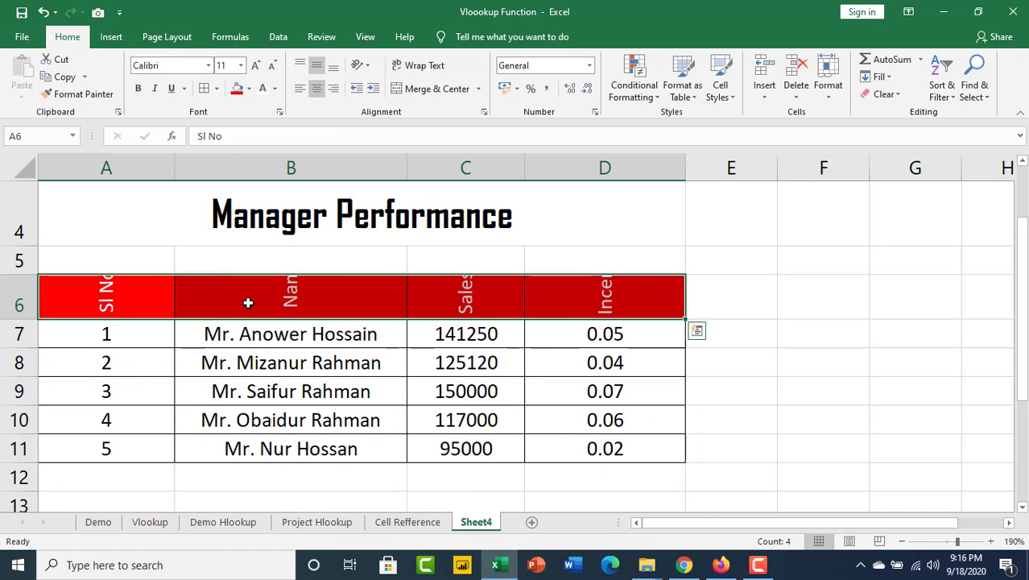
left_click_drag(36, 316, 46, 393)
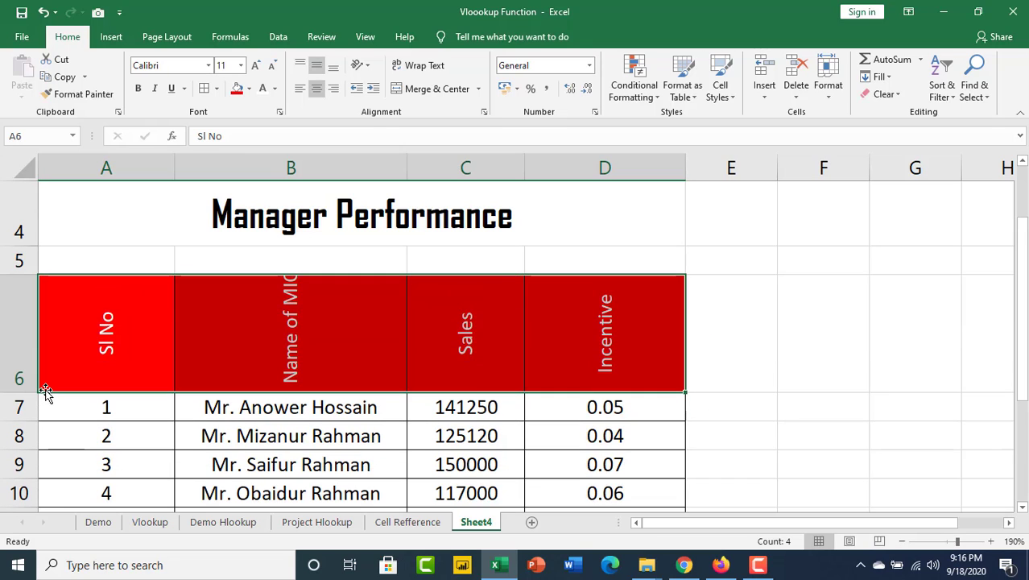
- Try the Angle Clockwise orientation on the headers in A6:D6, followed by Rotate Text Up
left_click(369, 67)
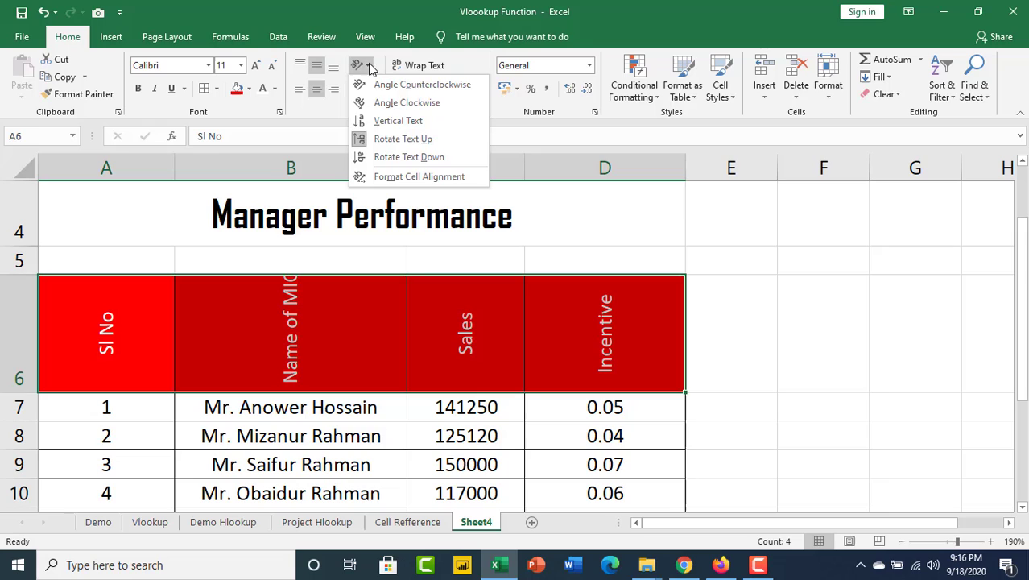
left_click(394, 103)
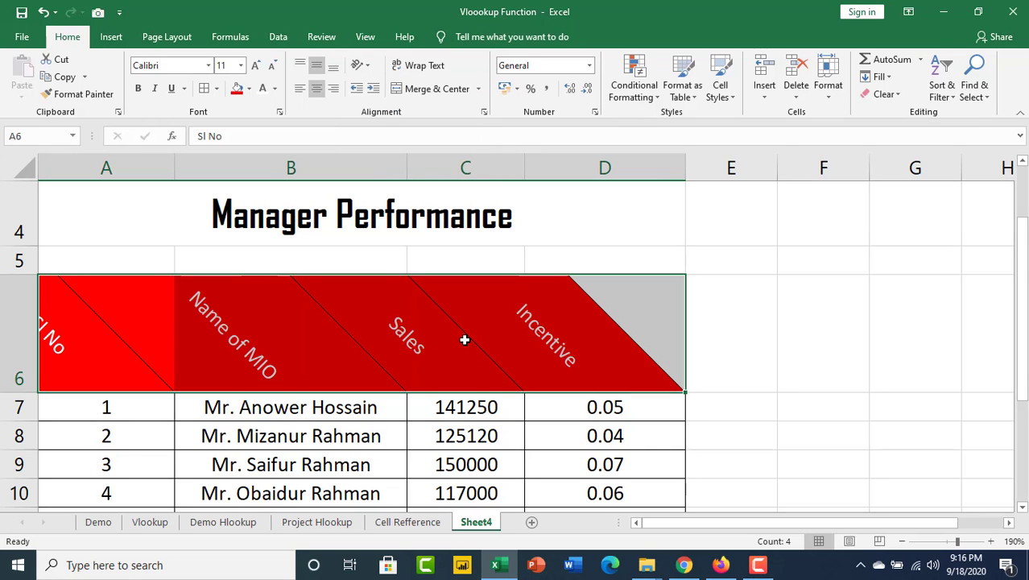
left_click(363, 68)
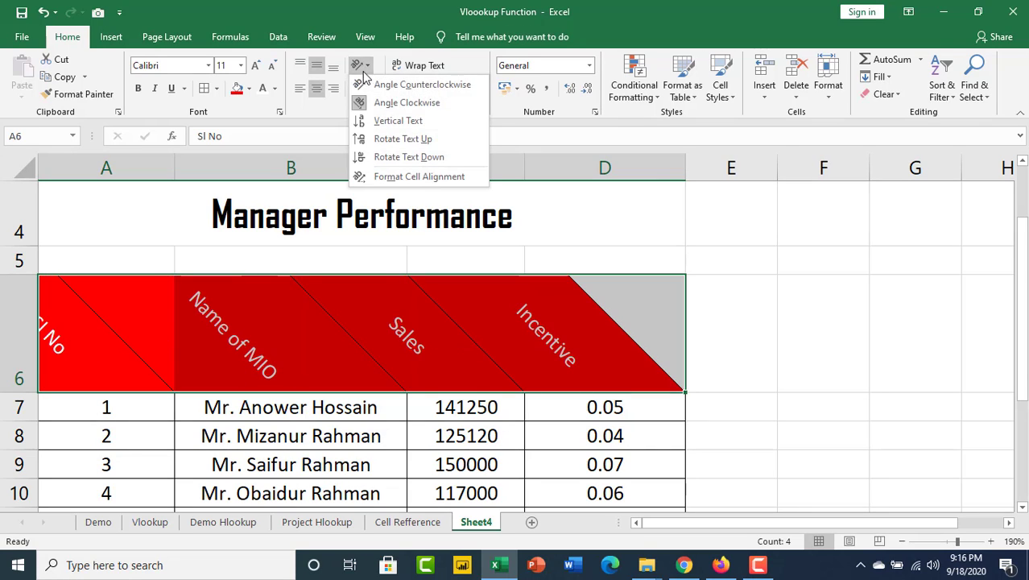
left_click(399, 148)
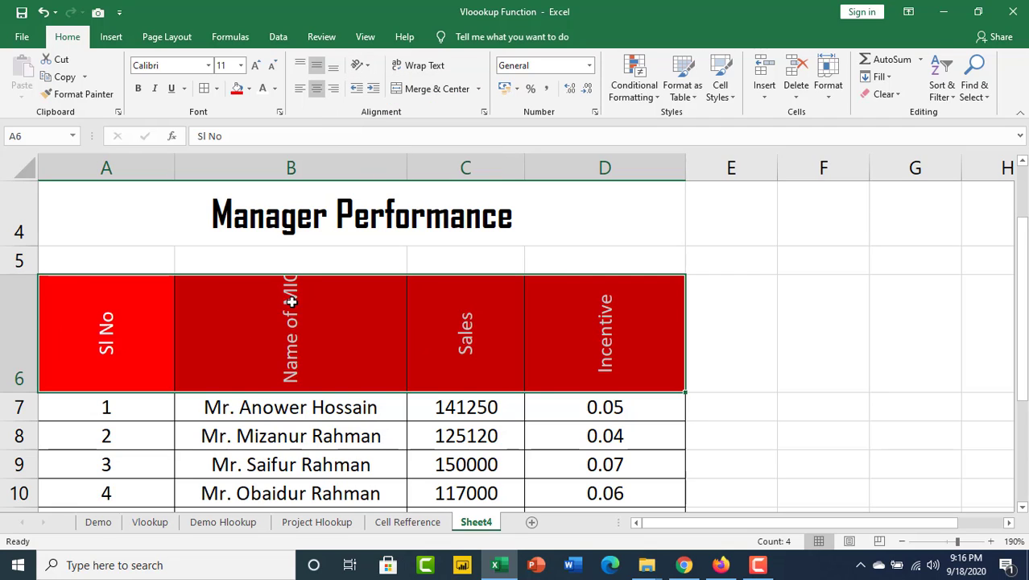
- Try the Rotate Text Down orientation on the headers in A6:D6, followed by Vertical Text
left_click(367, 68)
left_click(395, 157)
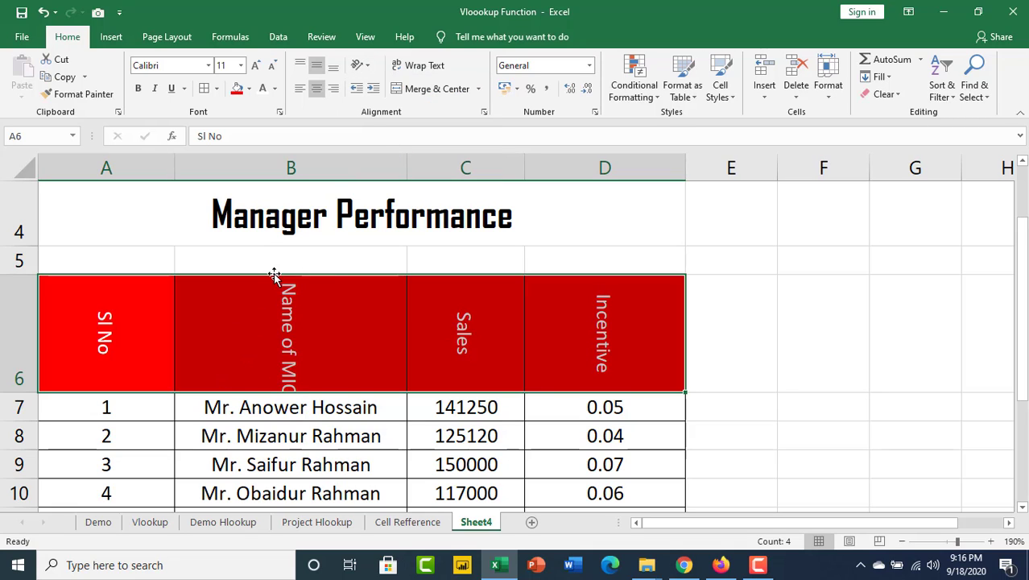
left_click(366, 68)
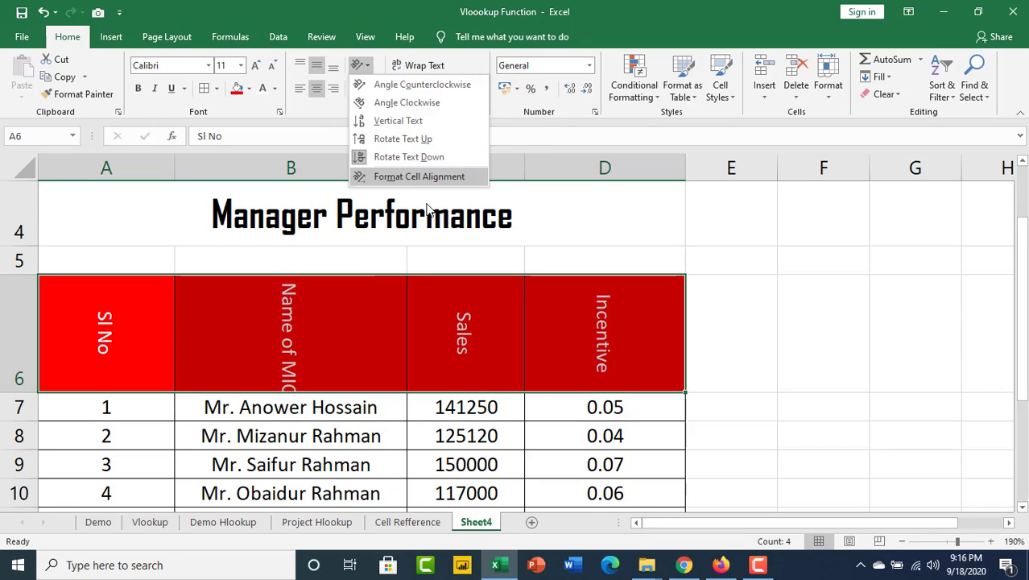
left_click(397, 122)
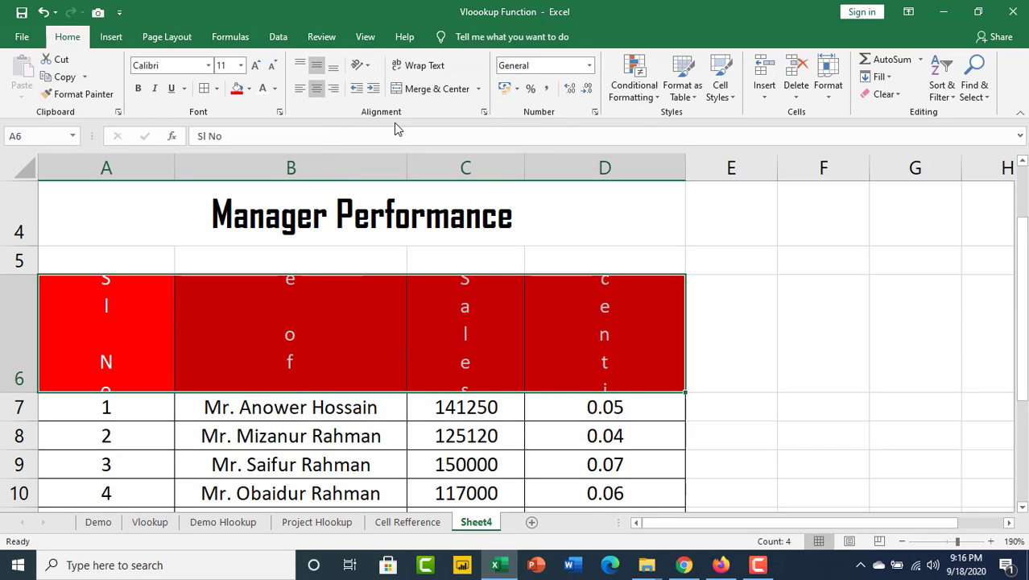
- Set the headers in A6:D6 to Angle Clockwise and view their Format Cell Alignment settings without changing anything
left_click(360, 65)
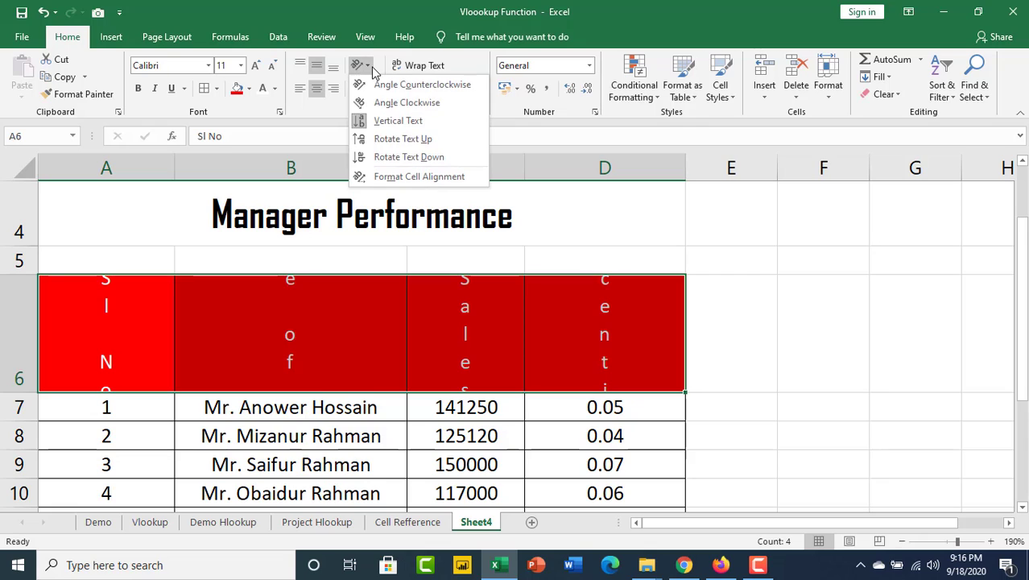
left_click(406, 102)
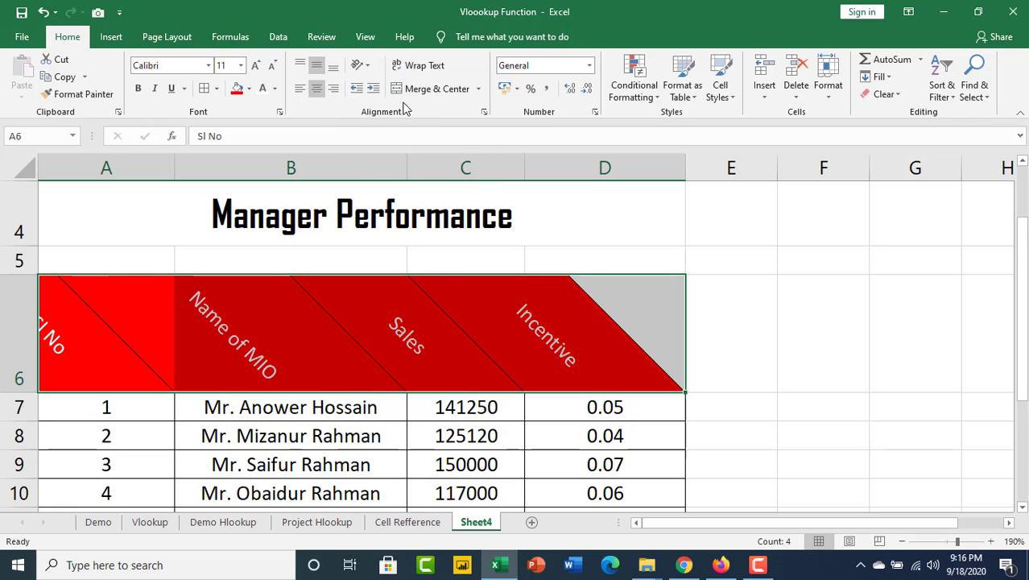
left_click(360, 65)
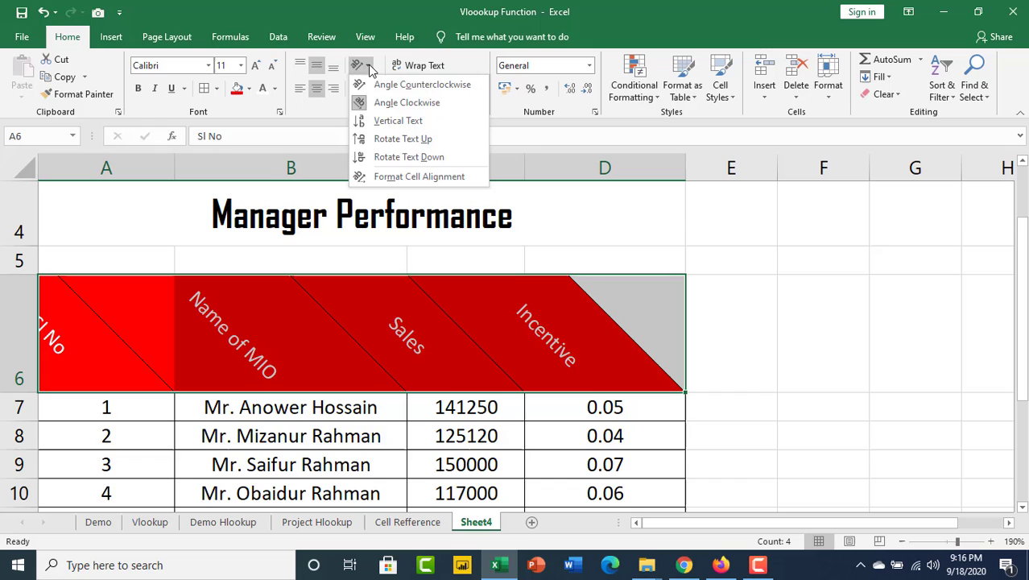
left_click(387, 181)
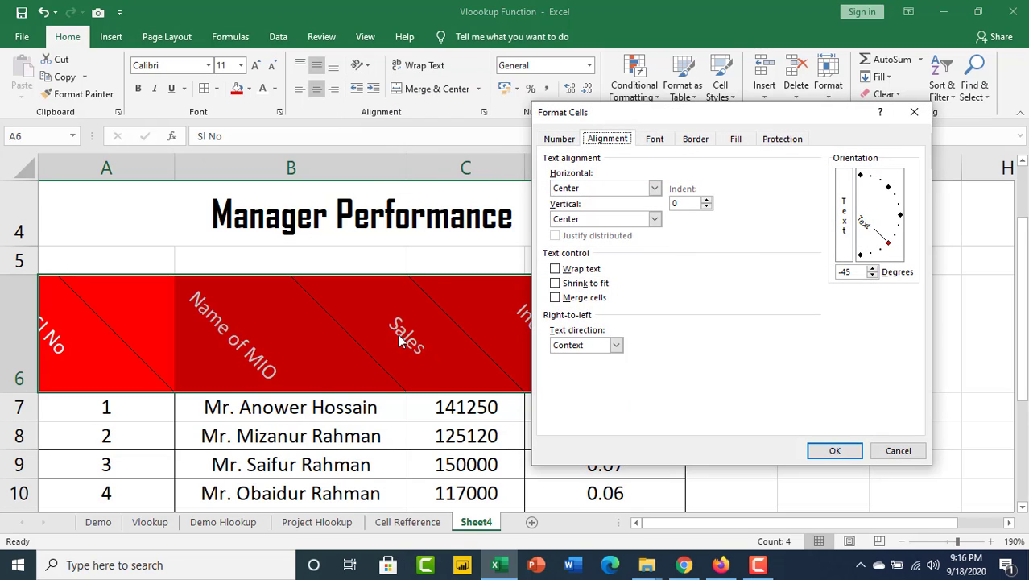
left_click(914, 112)
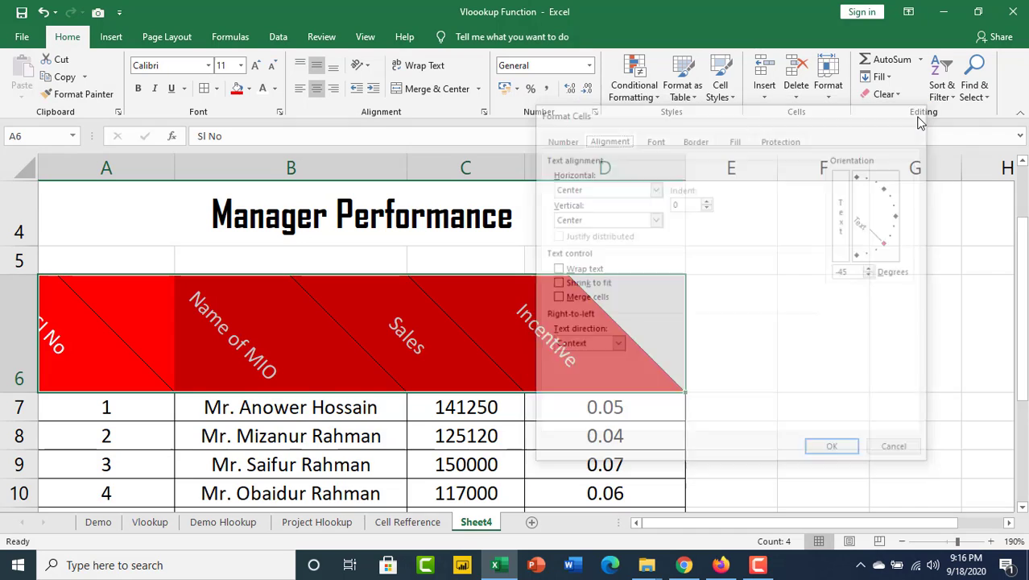
scroll(451, 246, "down", 2)
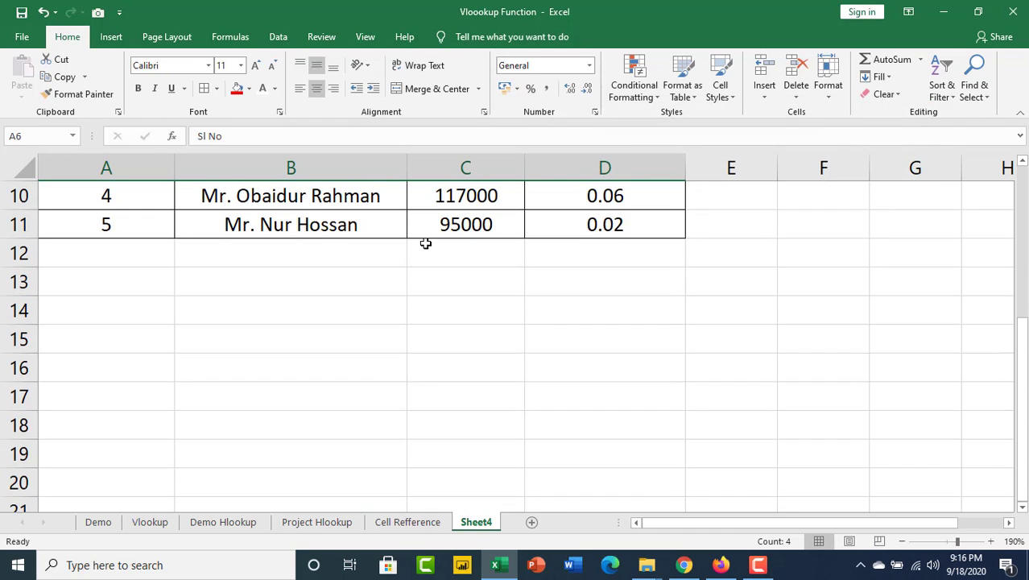
scroll(424, 256, "up", 2)
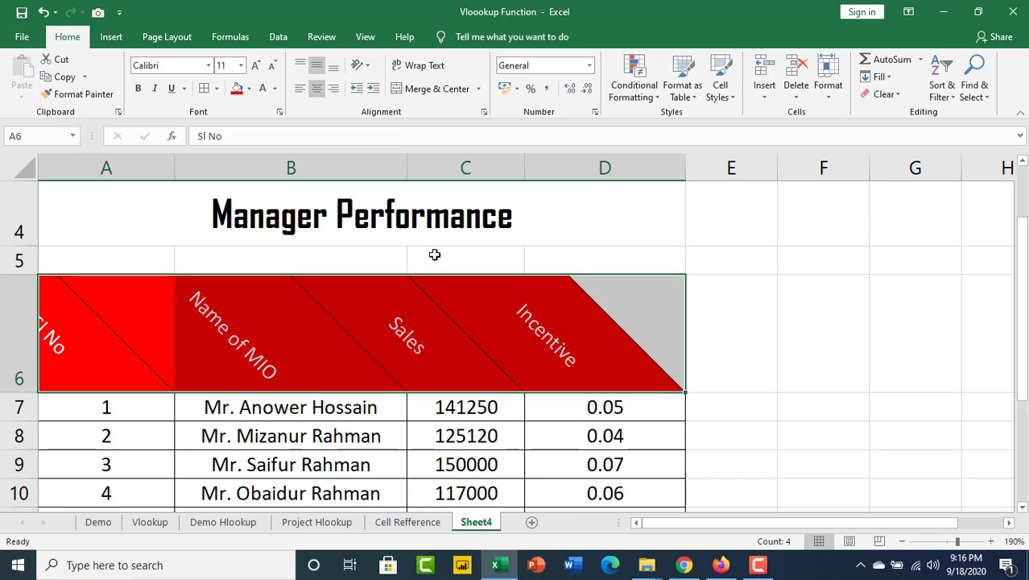
mouse_move(760, 570)
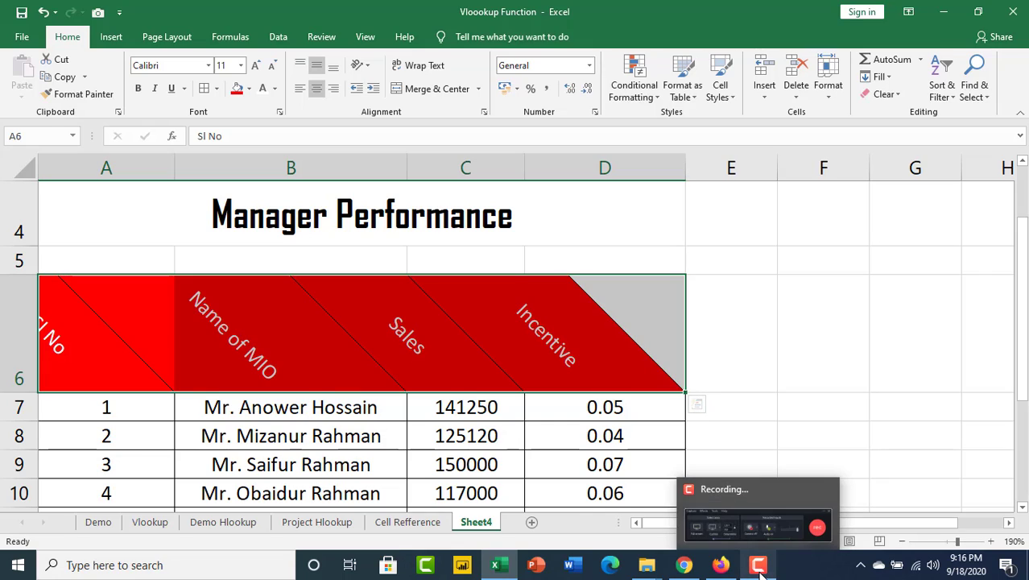